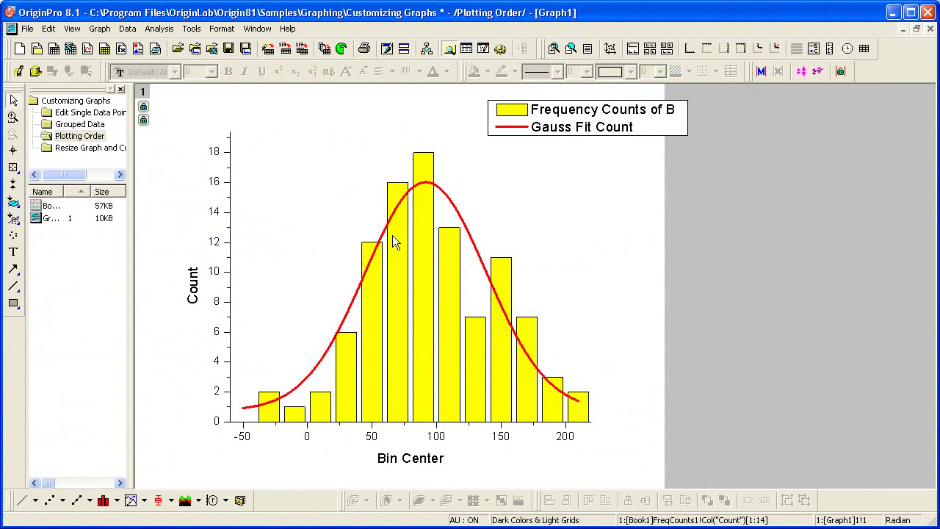
Step: Select the histogram plot, then the single tallest bar at bin centre 90
left_click(422, 241)
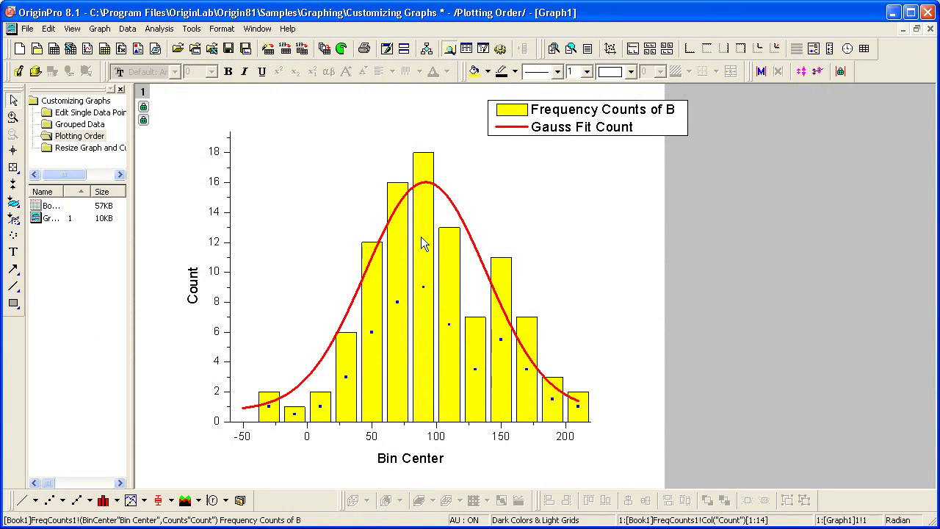
left_click(421, 238)
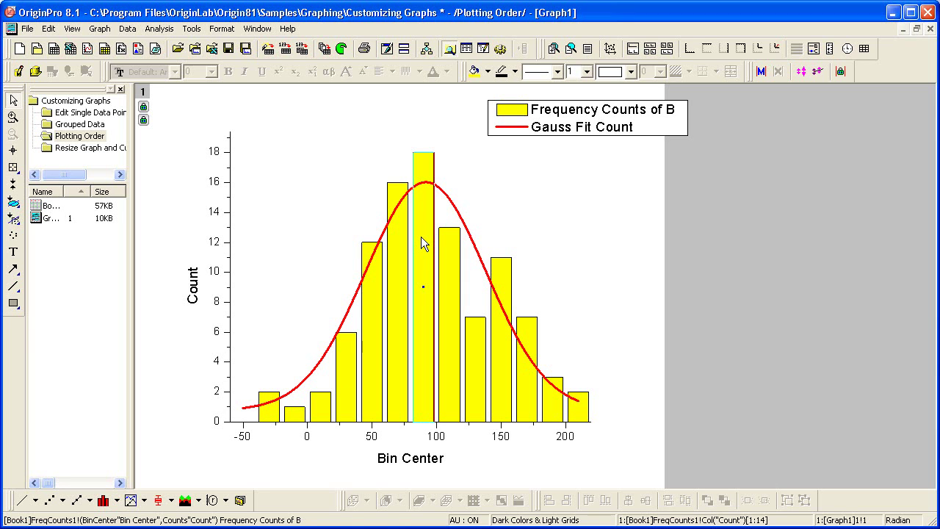
Step: Fill the selected 90-bin bar green using the Style toolbar's Fill Color list
left_click(488, 72)
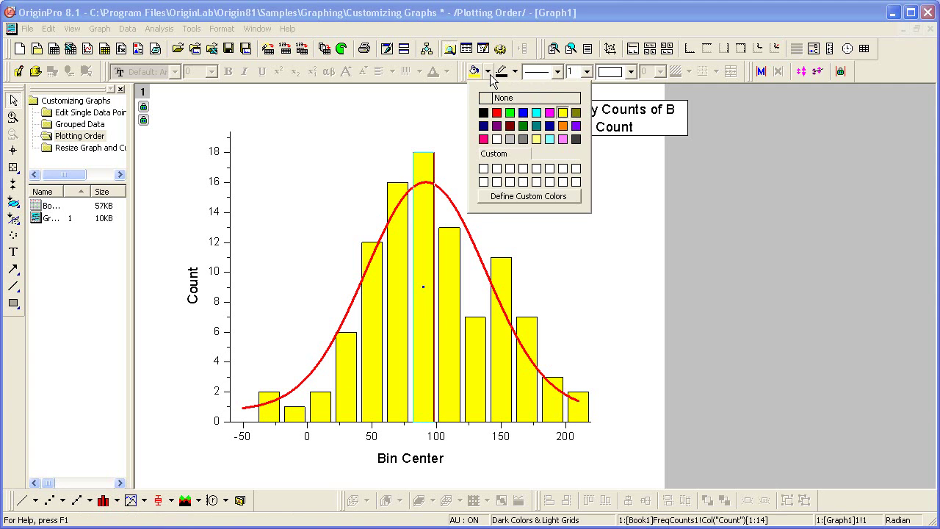
left_click(510, 114)
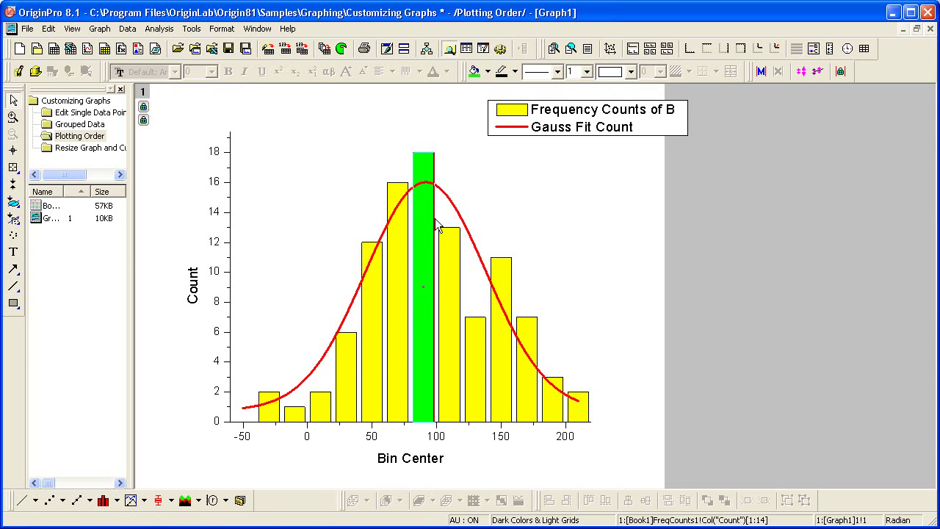
Step: In Plot Details, set the fill colour of the count-1 bar left of zero to Blue
double_click(295, 416)
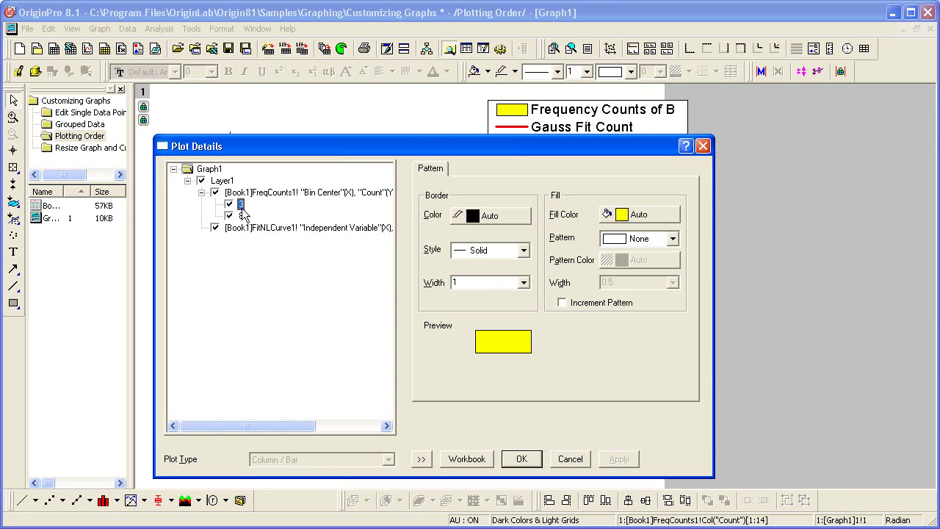
left_click(424, 460)
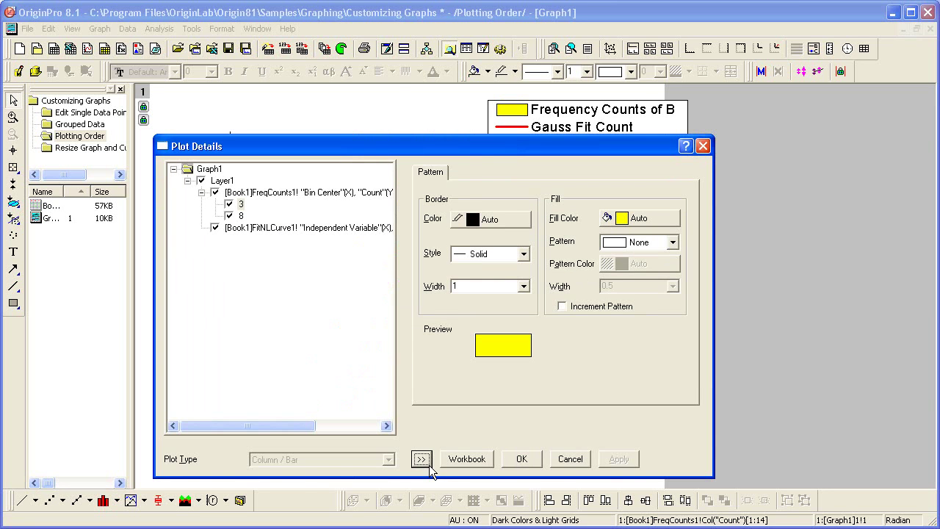
left_click(652, 221)
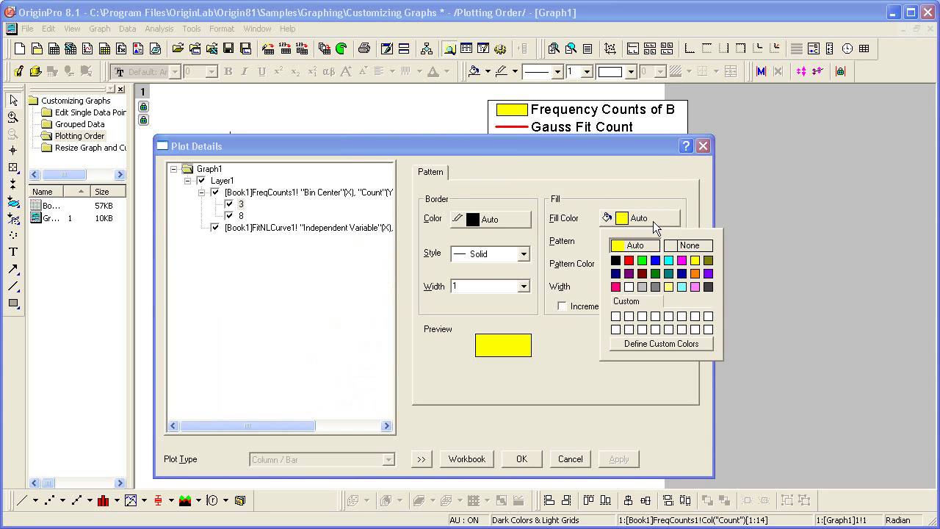
left_click(655, 261)
left_click(525, 458)
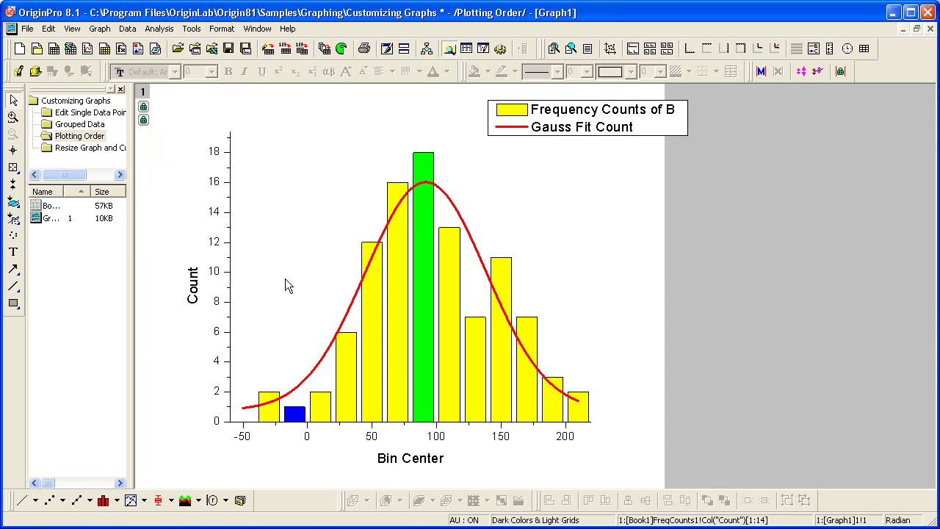
Step: Open the Edit Single Data Point folder and maximize the Graph1B pie chart window
left_click(111, 112)
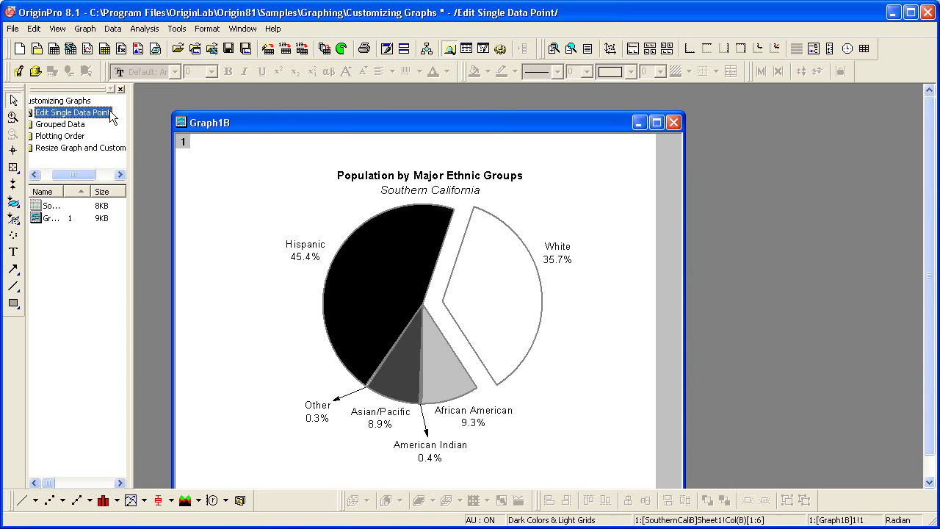
double_click(247, 127)
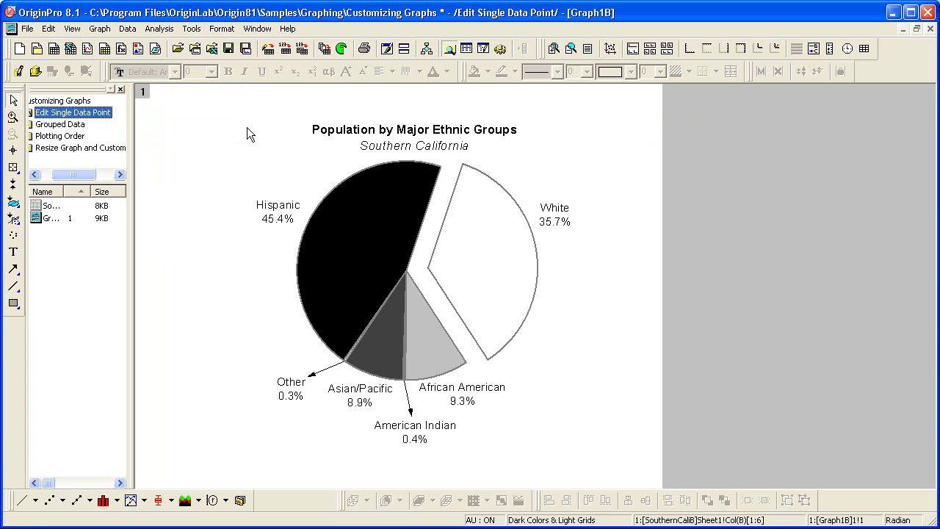
Step: In Plot Details, give the White slice a Red border and the Dense fill pattern
double_click(495, 261)
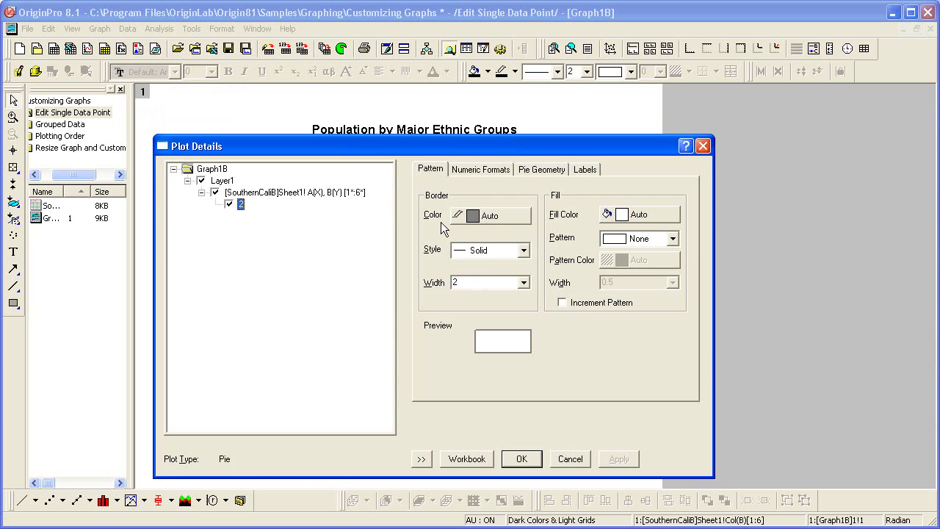
left_click(497, 219)
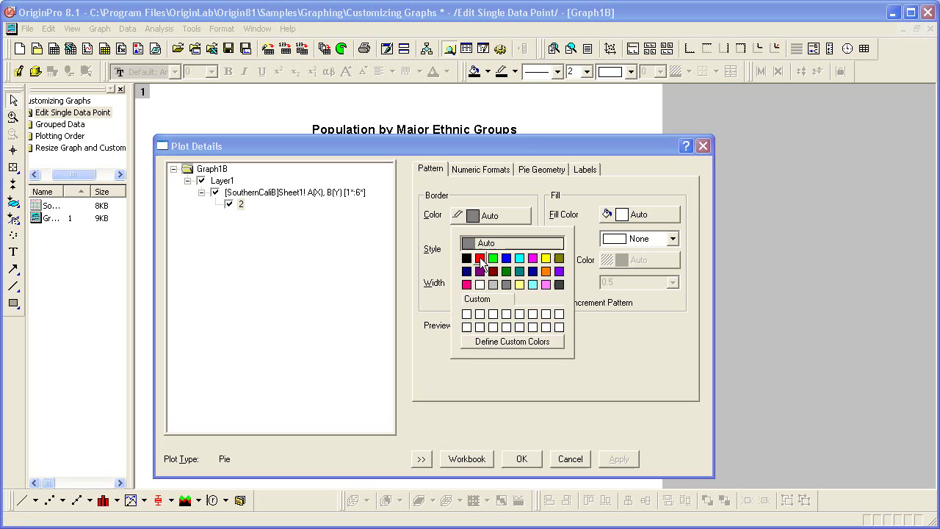
left_click(480, 258)
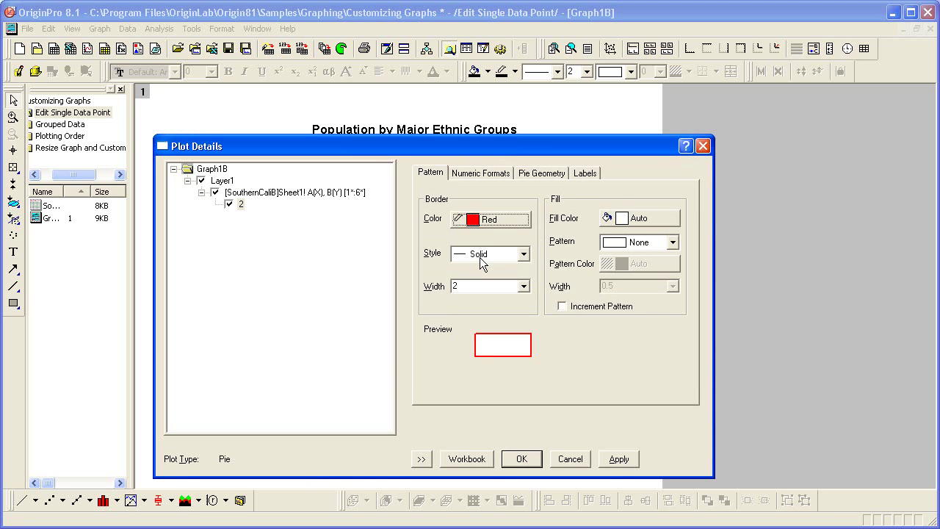
left_click(664, 243)
left_click(657, 267)
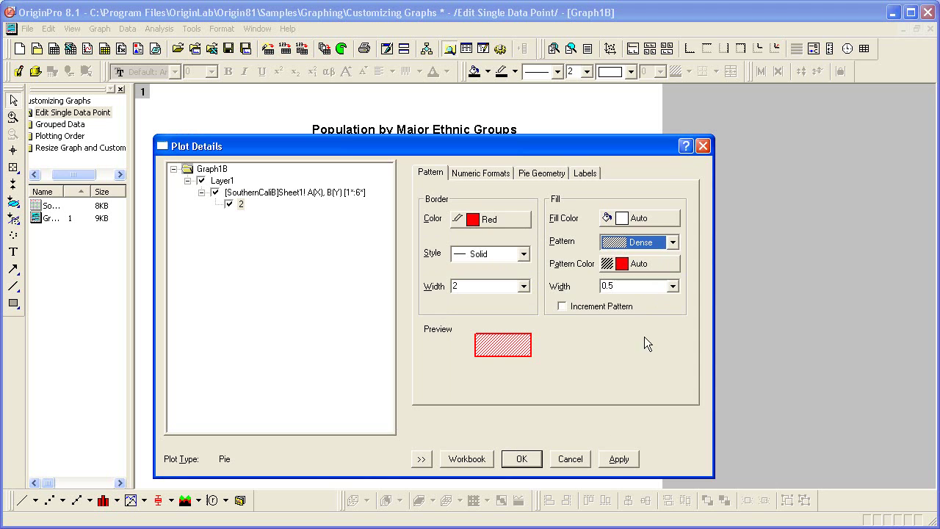
left_click(523, 458)
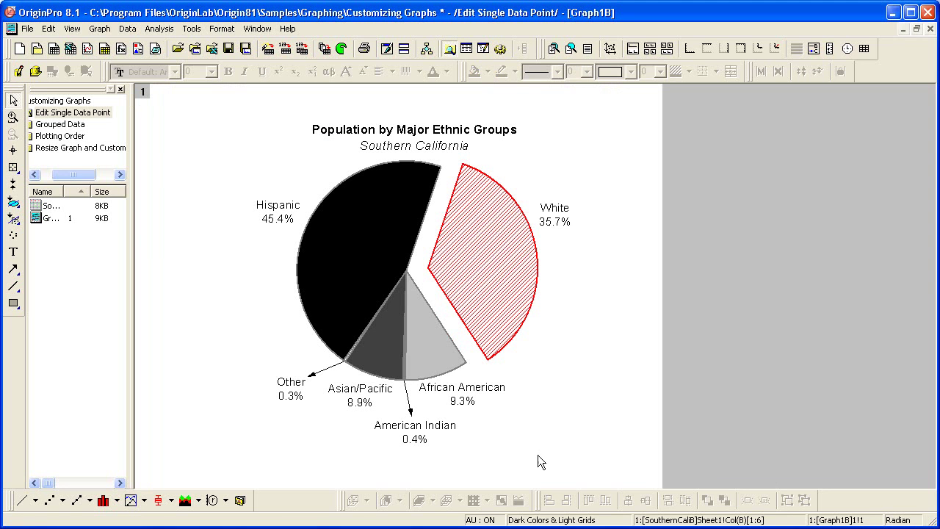
Step: Maximize the Resize Graph example's scatter plot and colour the Displacement 5 point red
left_click(91, 149)
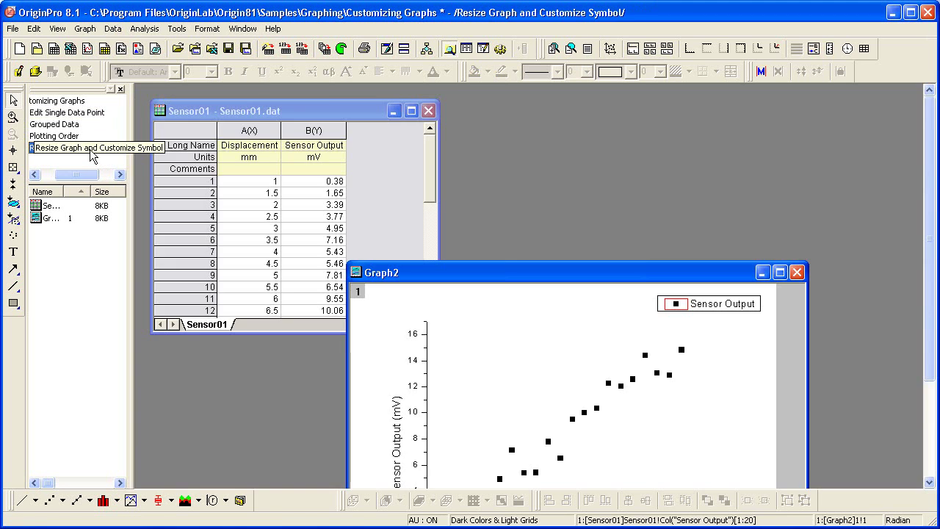
double_click(456, 277)
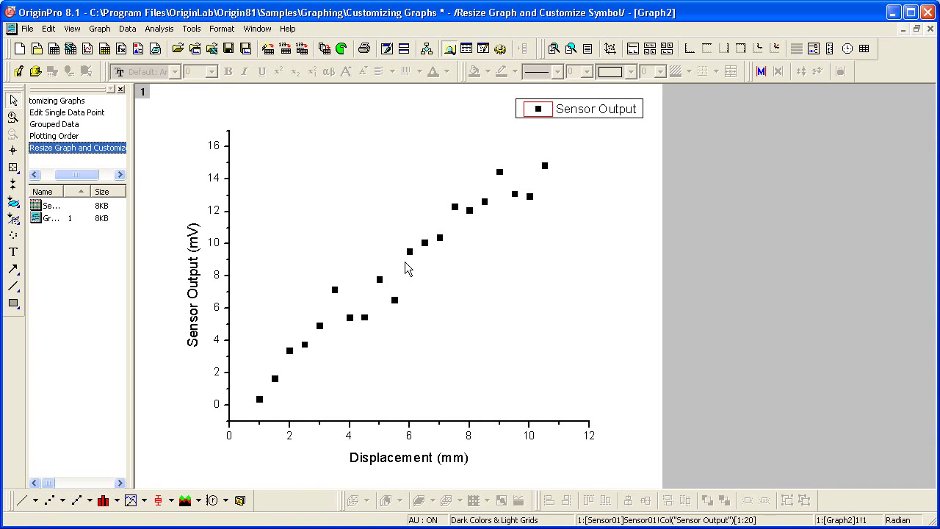
left_click(380, 282)
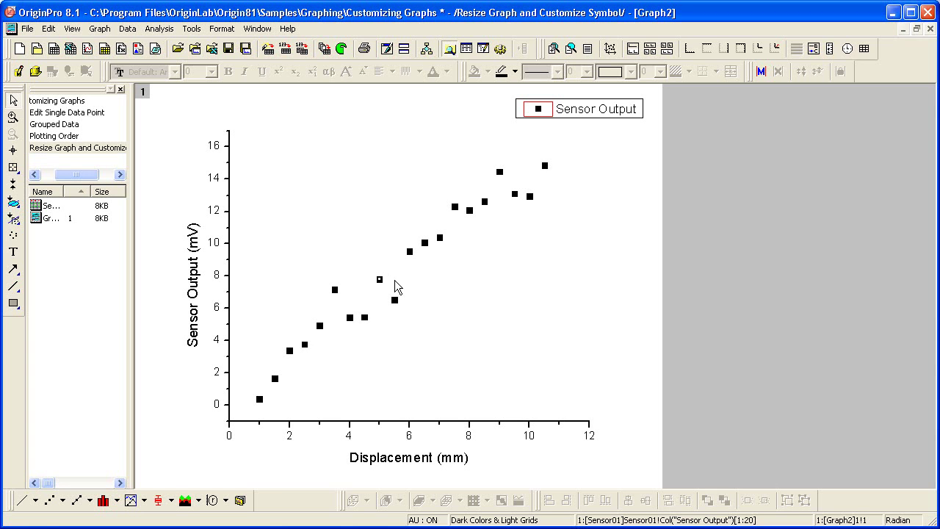
left_click(516, 72)
left_click(519, 91)
Step: In Plot Details, change the red point's symbol to a sphere of size 18
double_click(378, 280)
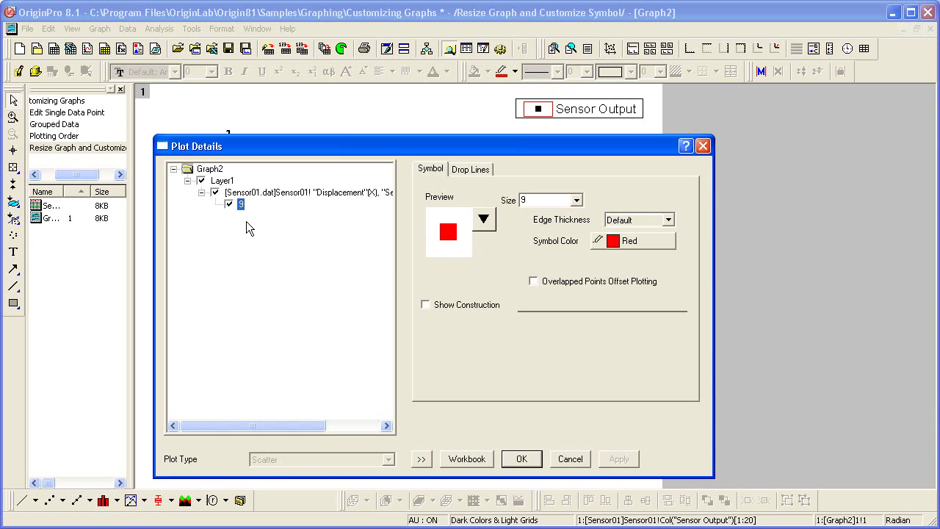
left_click(485, 222)
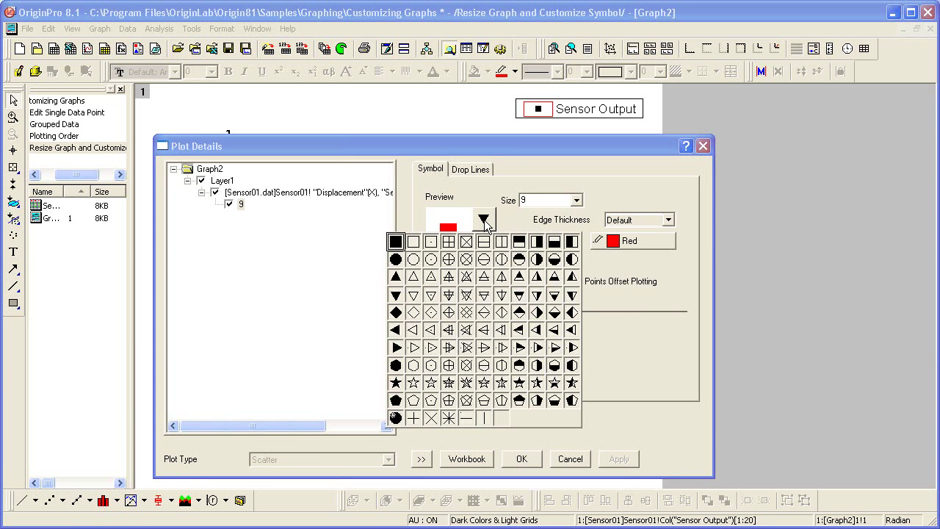
left_click(393, 417)
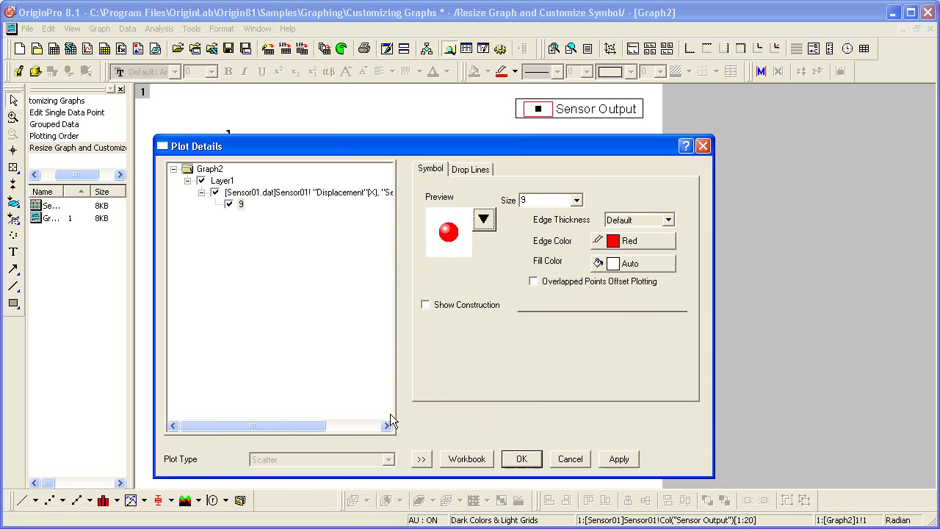
left_click(577, 200)
left_click(559, 280)
left_click(521, 458)
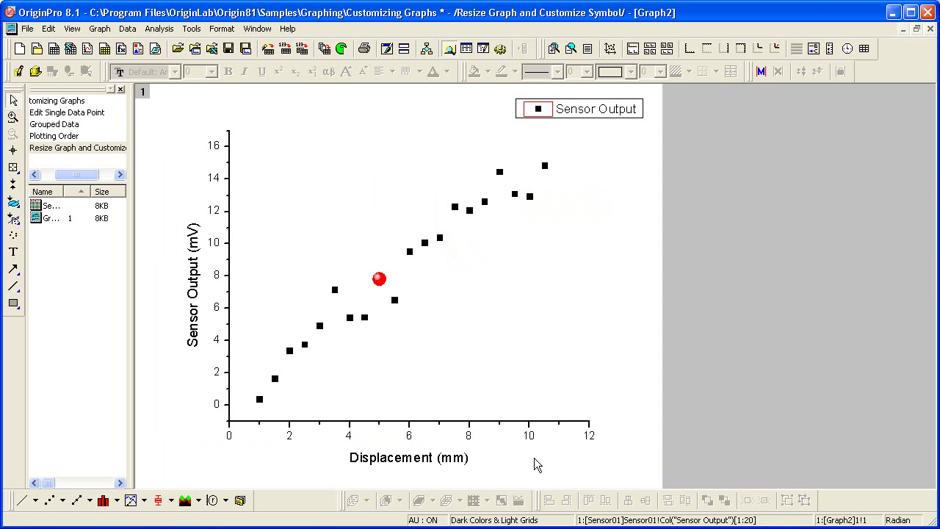
Step: Use the Data Reader's Annotation mode to label the red sphere with (5, 7.81)[9]
left_click(18, 176)
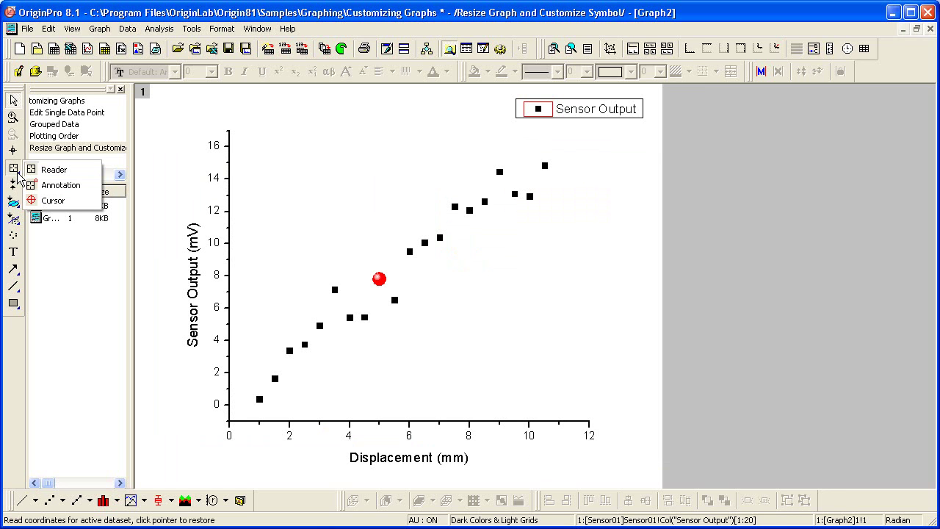
left_click(71, 188)
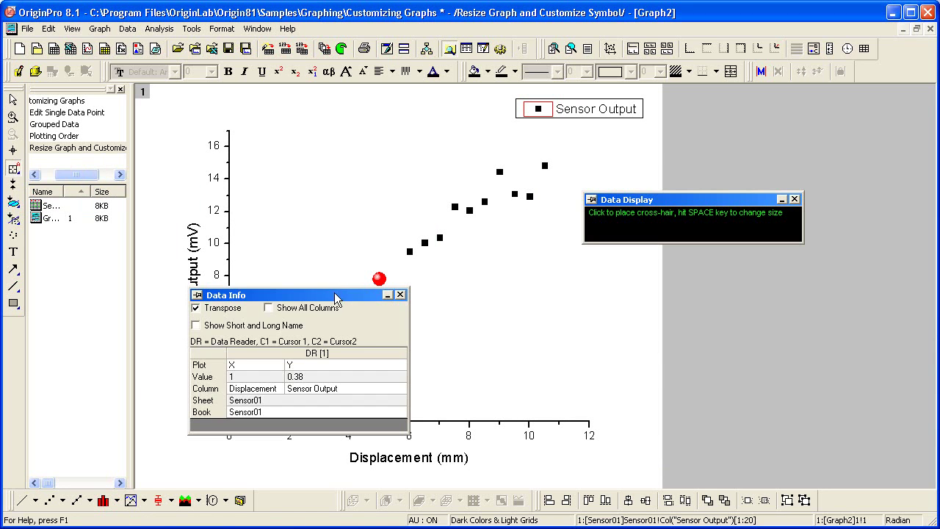
mouse_move(334, 292)
left_mouse_down()
mouse_move(280, 158)
mouse_move(295, 149)
mouse_move(306, 111)
left_mouse_up()
double_click(379, 279)
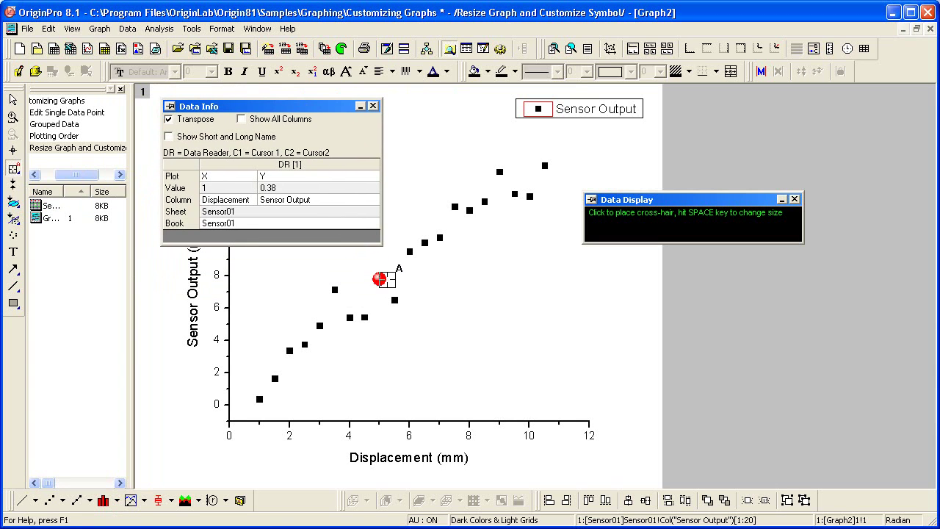
left_click(379, 279)
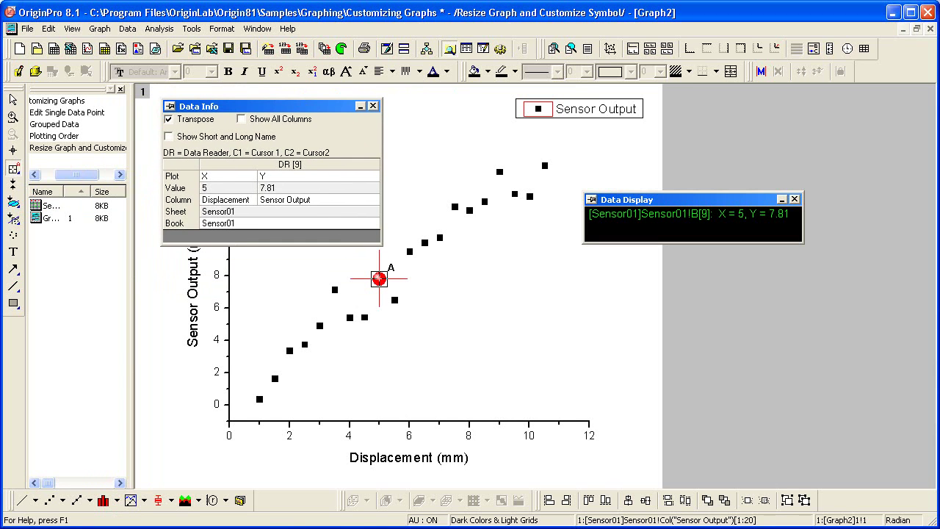
double_click(379, 279)
Step: Return to the Pointer tool, close Data Info, and drag the label up and left
left_click(15, 101)
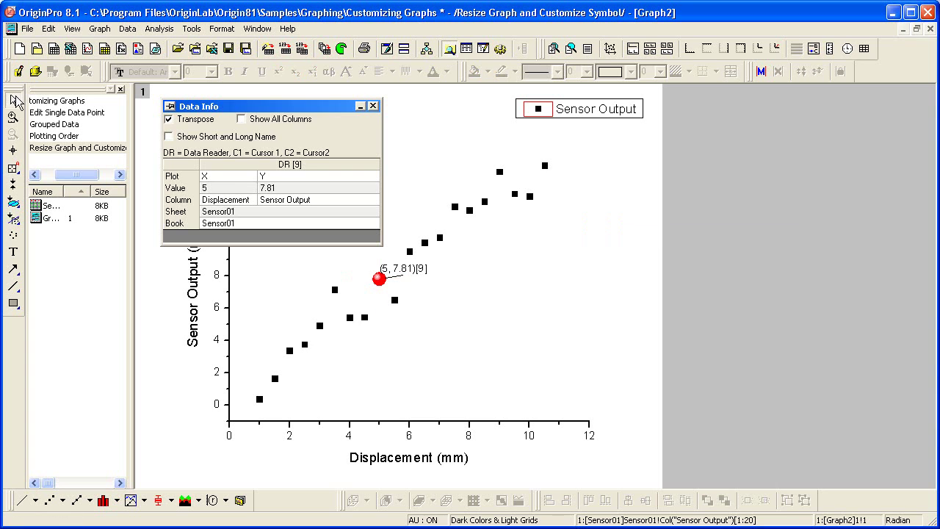
left_click(373, 106)
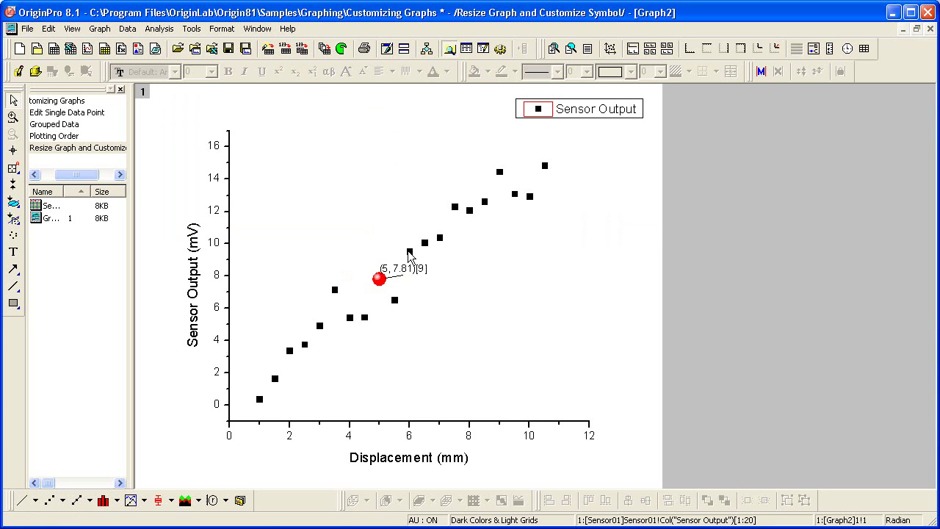
left_click_drag(407, 277, 341, 225)
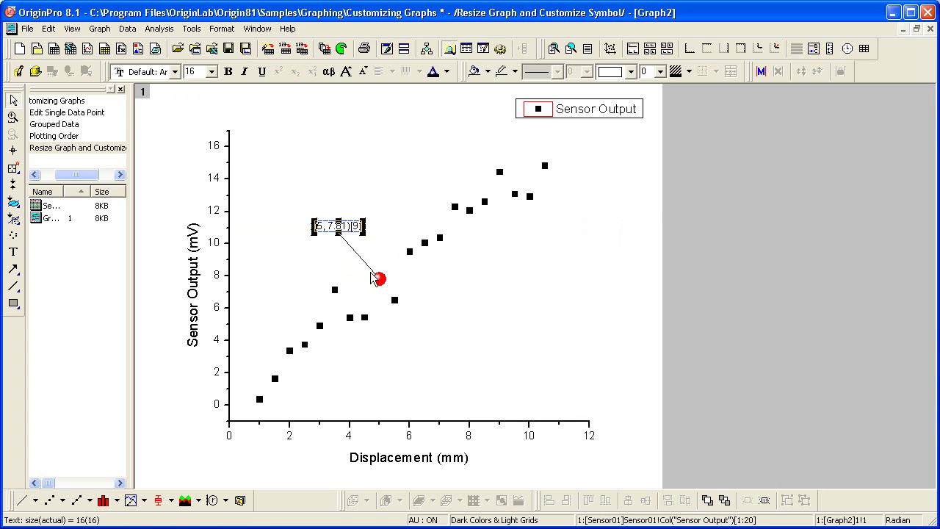
Step: Edit the label text to drop the index so it reads (5, 7.81)
double_click(353, 228)
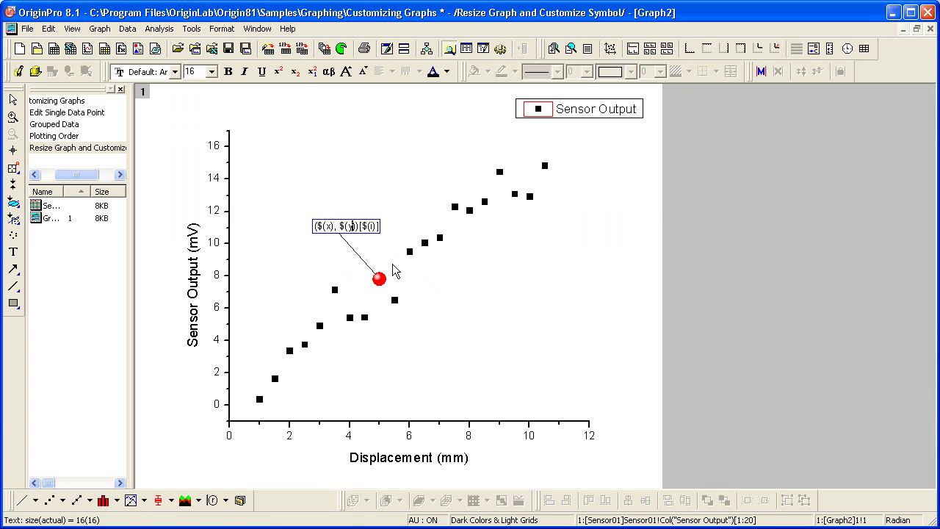
left_click(377, 229)
key("BackSpace")
key("BackSpace")
key("BackSpace")
key("BackSpace")
key("BackSpace")
key("BackSpace")
left_click(380, 198)
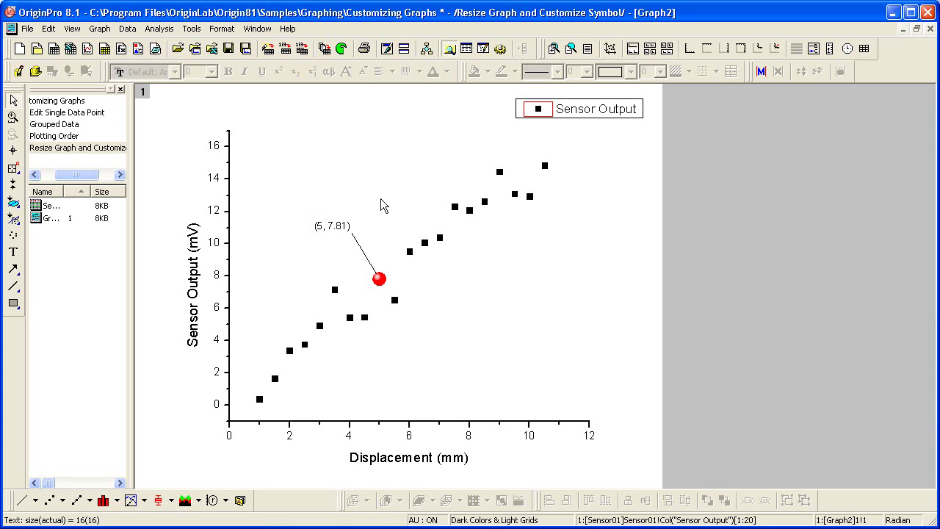